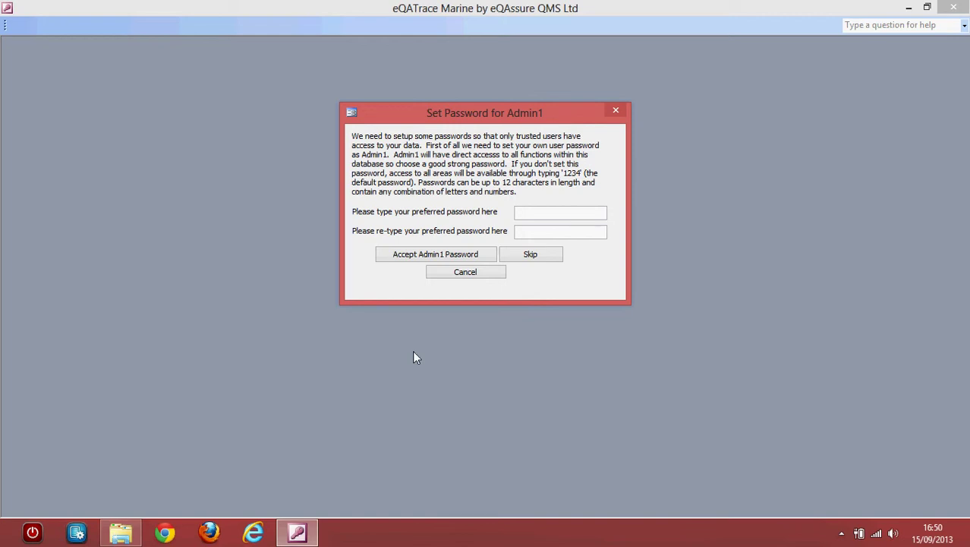
# - Set the Admin1 password by entering it in both password fields and accepting it
pyautogui.write('******')
pyautogui.press('Tab')
pyautogui.write('******')
pyautogui.press('Tab')
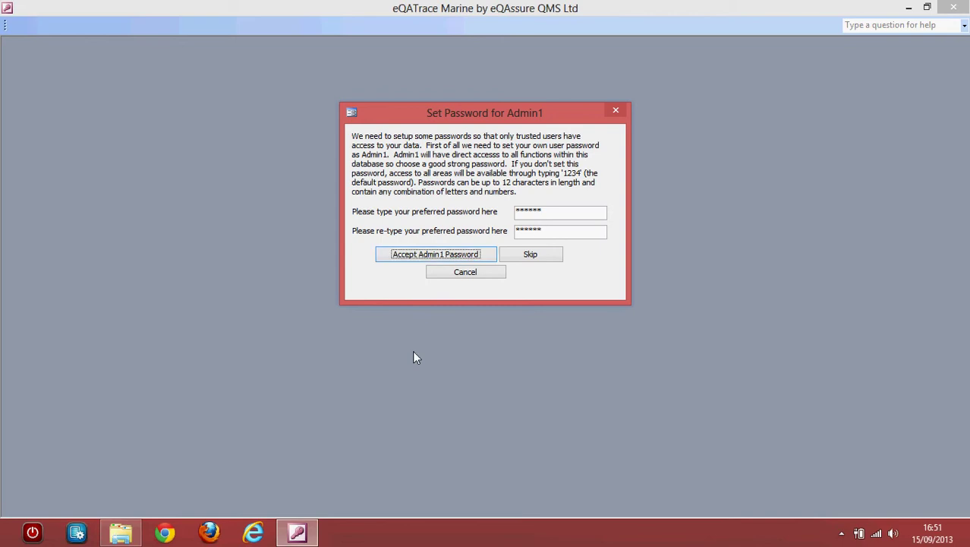
pyautogui.press('Return')
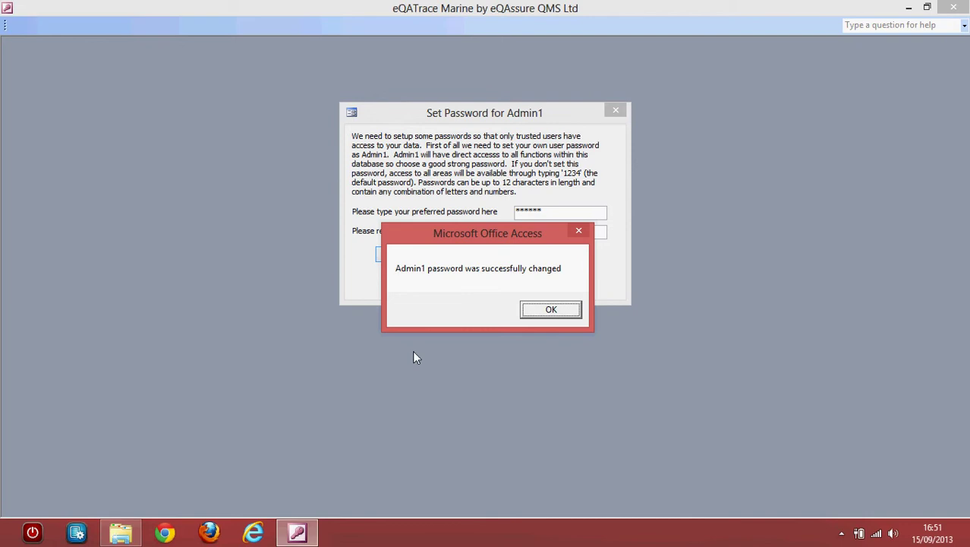
pyautogui.press('Return')
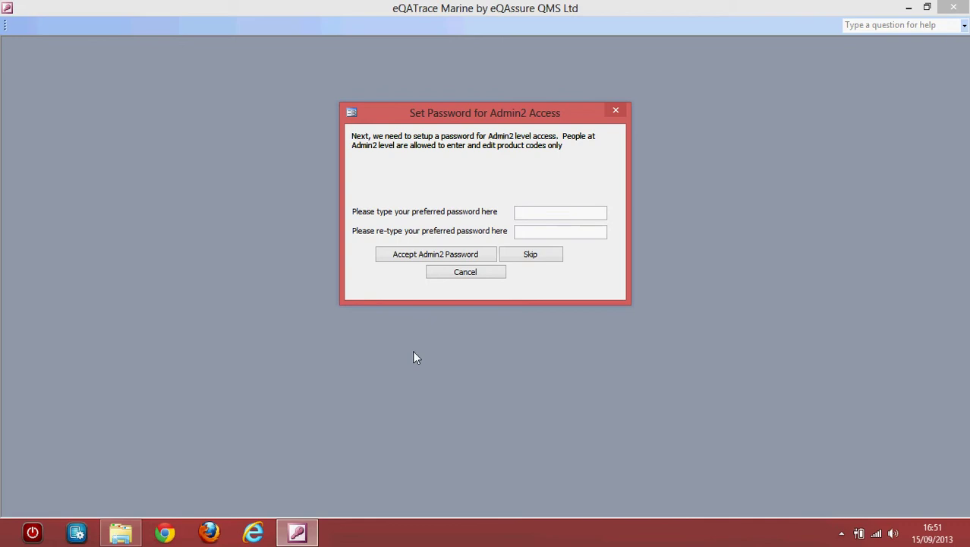
# - Set the Admin2 access password, repeat it for verification and accept it
pyautogui.write('******')
pyautogui.press('Tab')
pyautogui.write('******')
pyautogui.press('Tab')
pyautogui.press('Return')
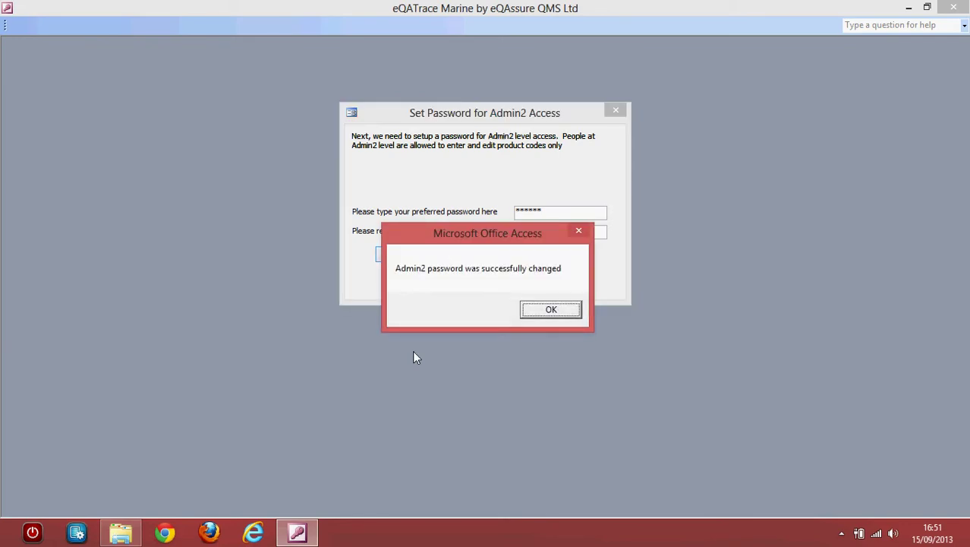
pyautogui.press('Return')
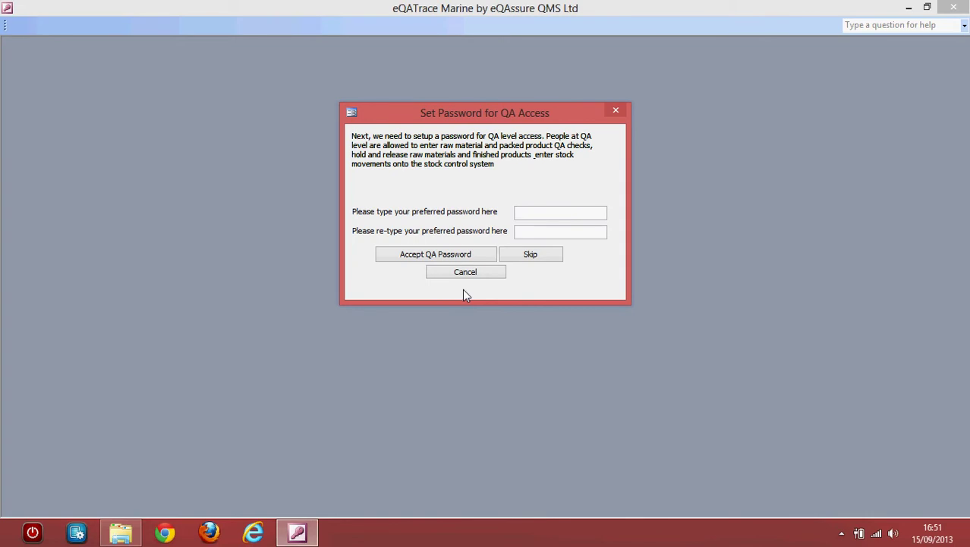
# - Try to set the QA access password with an entry in both password fields
pyautogui.write('********')
pyautogui.press('Tab')
pyautogui.write('********')
pyautogui.press('Tab')
pyautogui.press('Return')
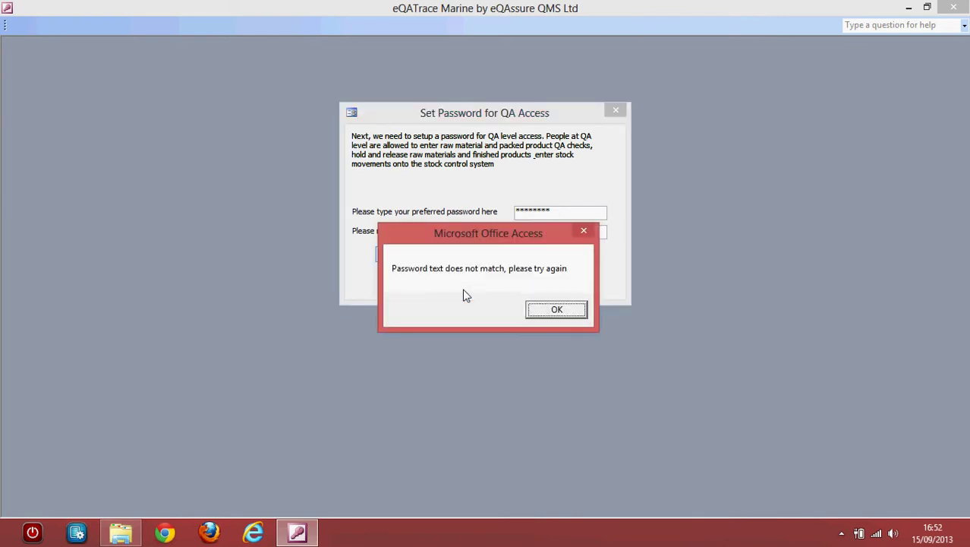
pyautogui.press('Return')
# - Re-enter the QA access password identically in both password fields and accept it
pyautogui.write('********')
pyautogui.press('Tab')
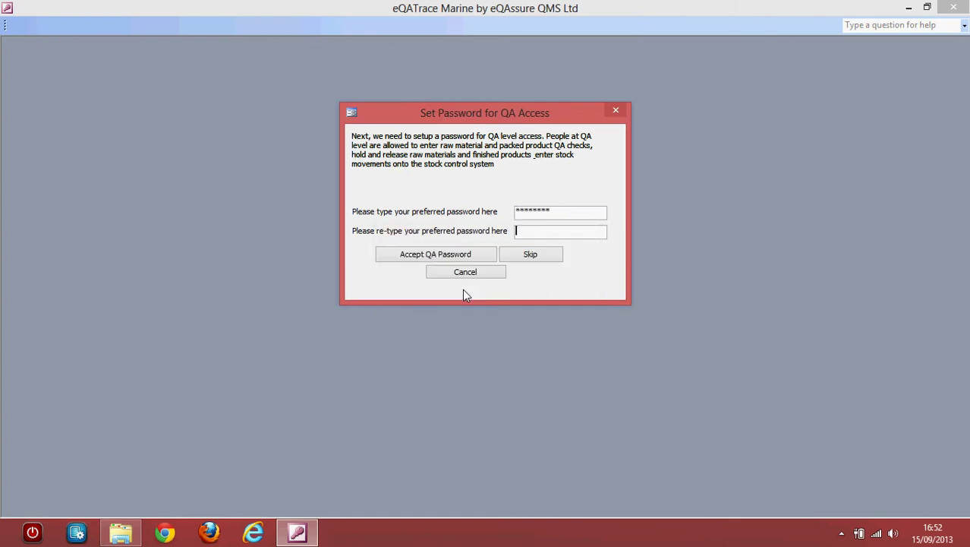
pyautogui.write('********')
pyautogui.press('Tab')
pyautogui.press('Return')
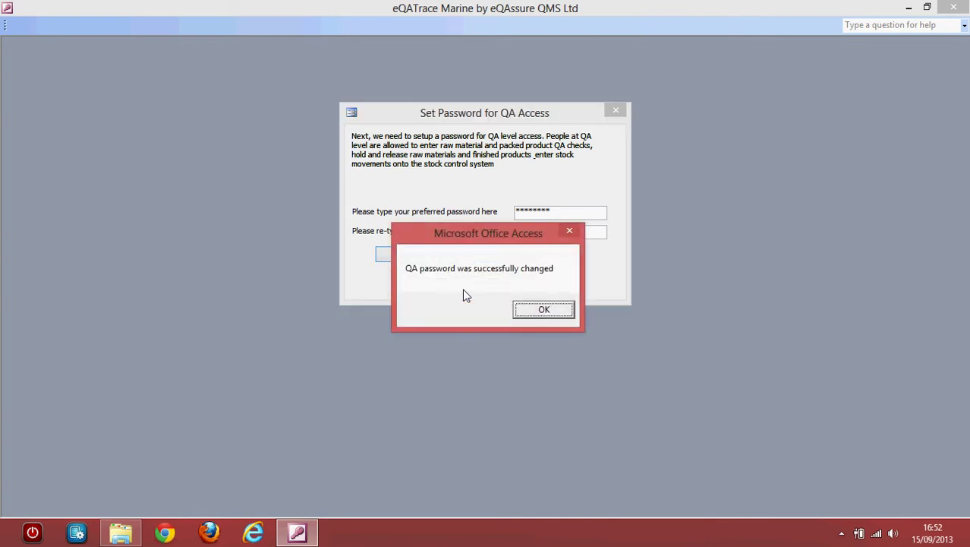
pyautogui.press('Return')
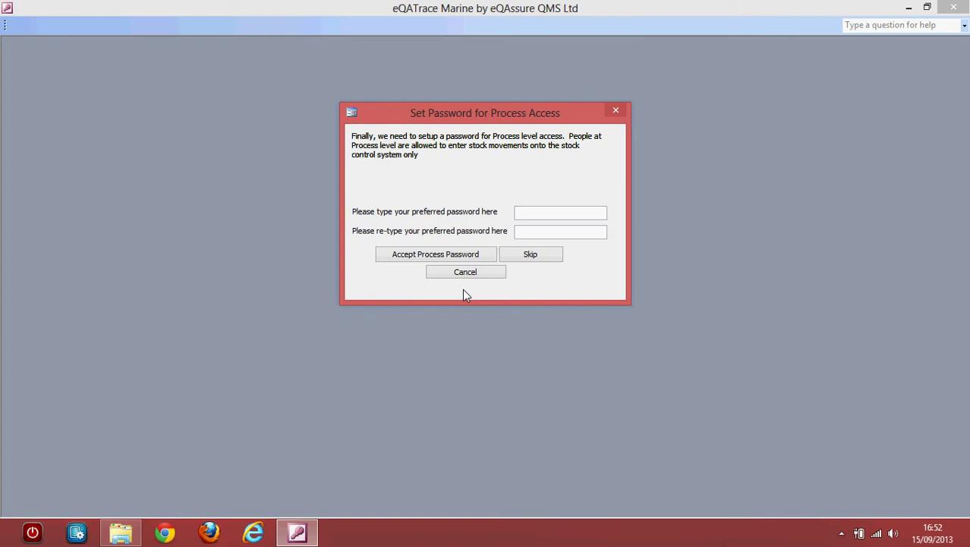
# - Set the Process access password, entering it twice and accepting it
pyautogui.write('********')
pyautogui.press('Tab')
pyautogui.write('********')
pyautogui.press('Tab')
pyautogui.press('Return')
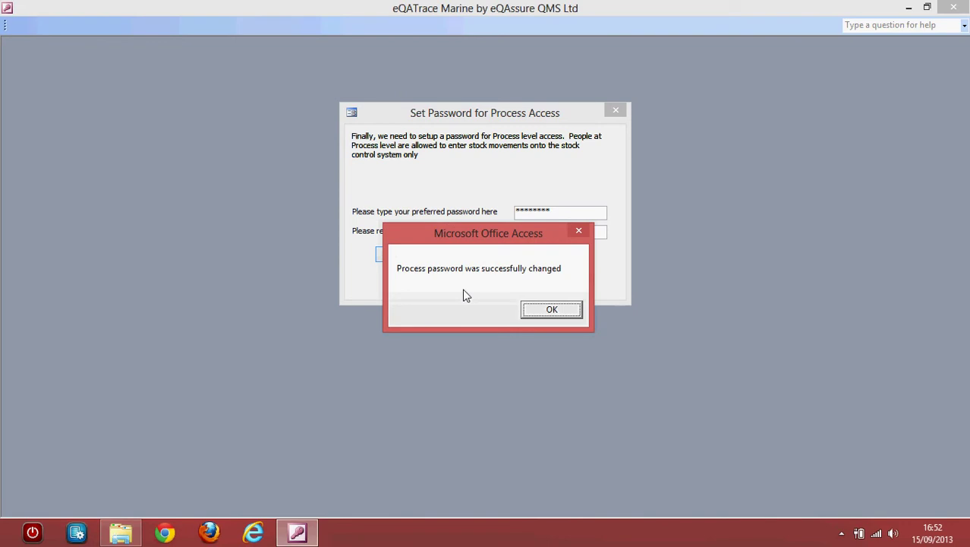
pyautogui.press('Return')
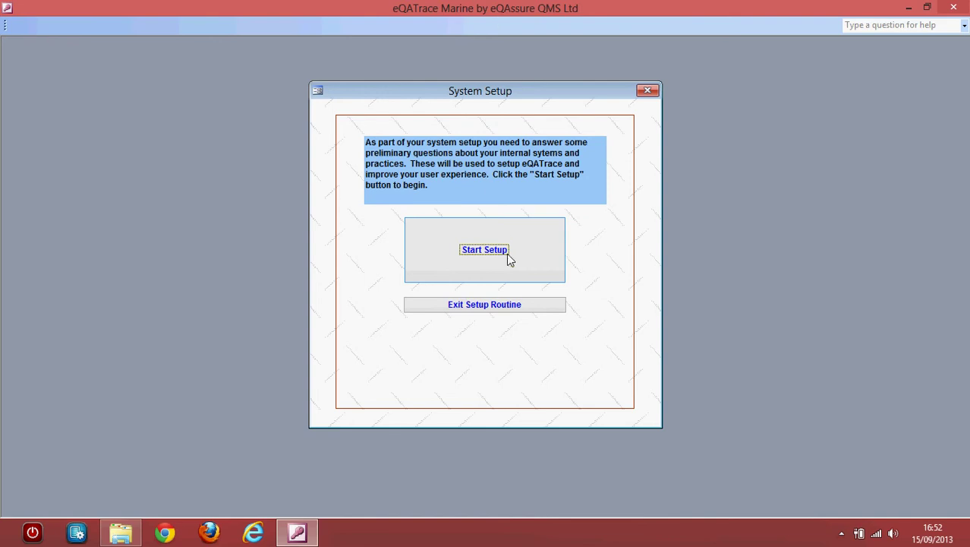
# - Start the system setup and define the raw material batch code format as Prefix + Number + Suffix, with prefix R, start number 640 and suffix IW
pyautogui.click(509, 255)
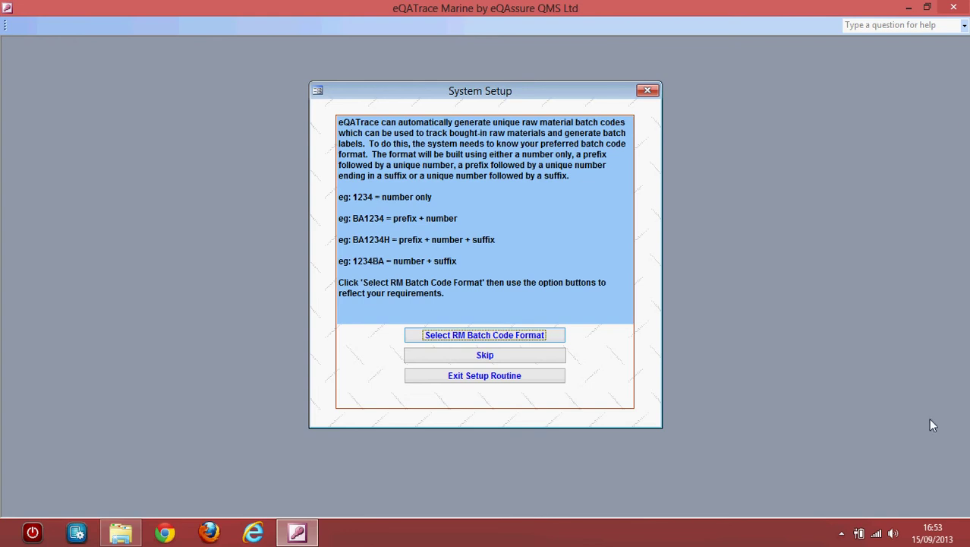
pyautogui.click(480, 338)
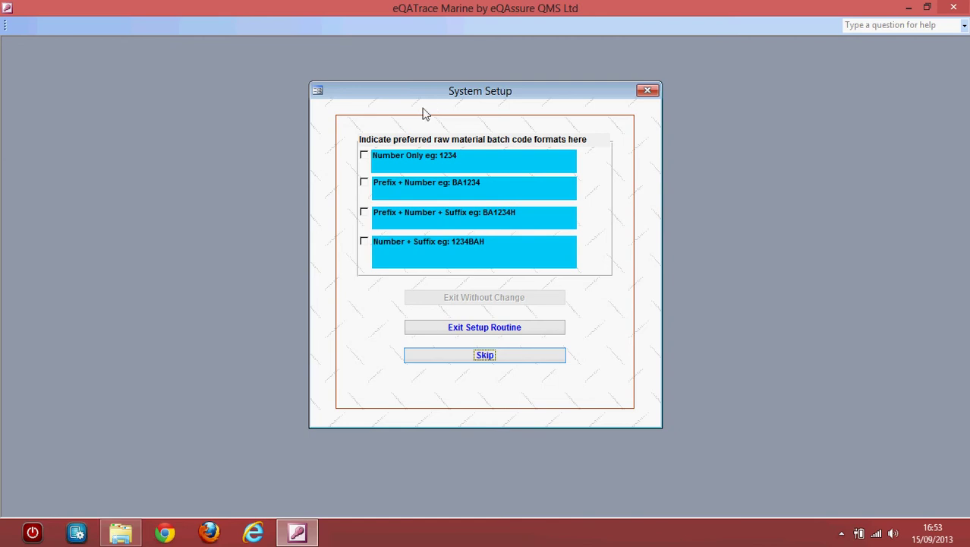
pyautogui.click(365, 156)
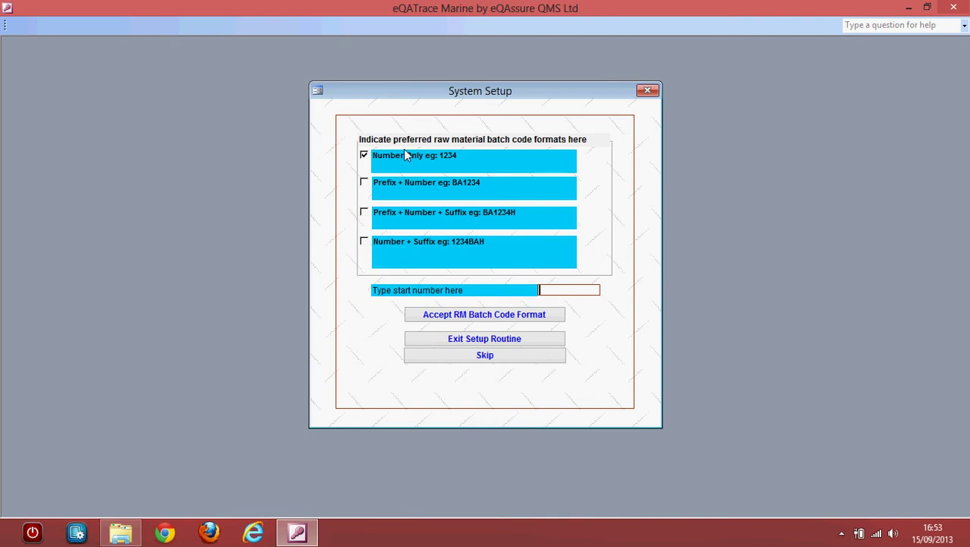
pyautogui.click(369, 214)
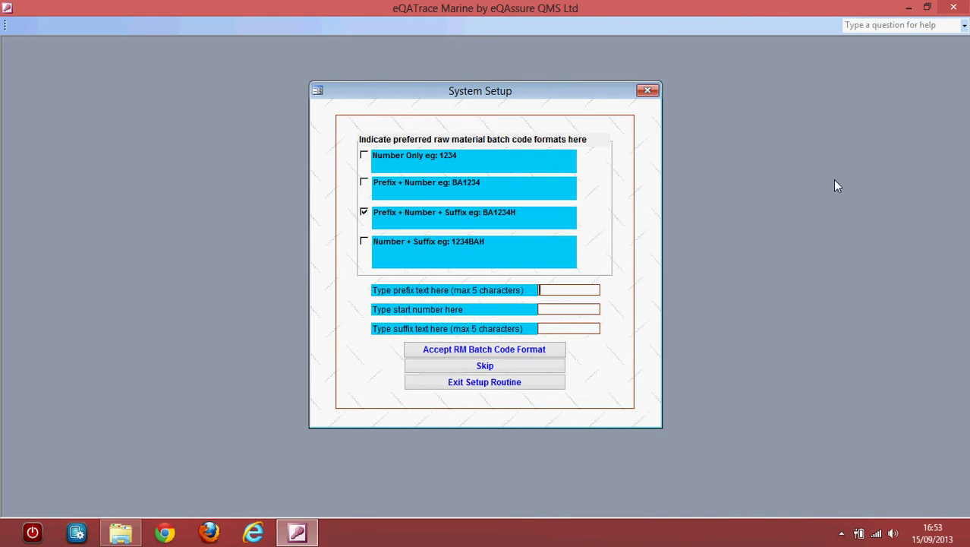
pyautogui.write('R')
pyautogui.press('Tab')
pyautogui.press('Tab')
pyautogui.write('640')
pyautogui.press('Tab')
pyautogui.write('IW')
pyautogui.click(486, 345)
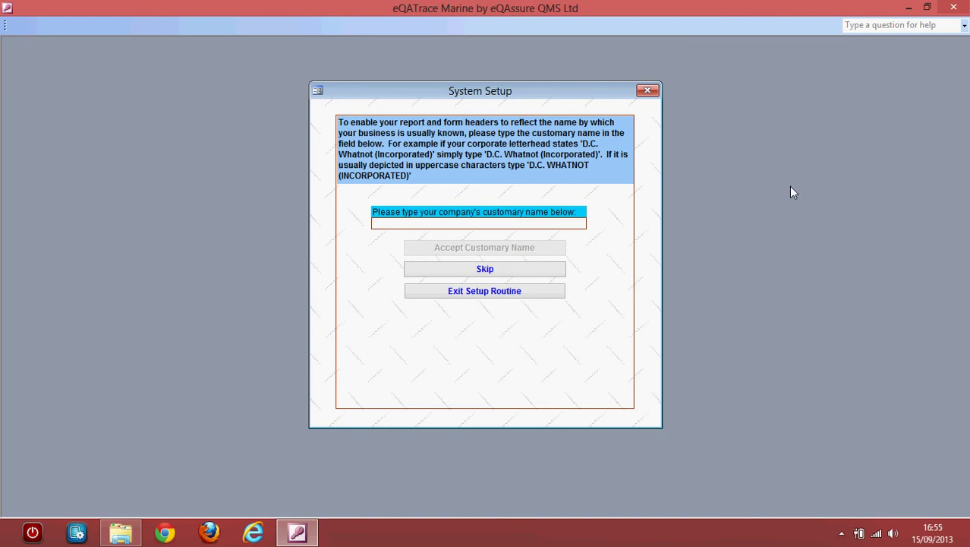
# - Register International Widgets Ltd as the company's customary name, and enter and accept the full EEC approval number
pyautogui.write('International Widgets Ltd')
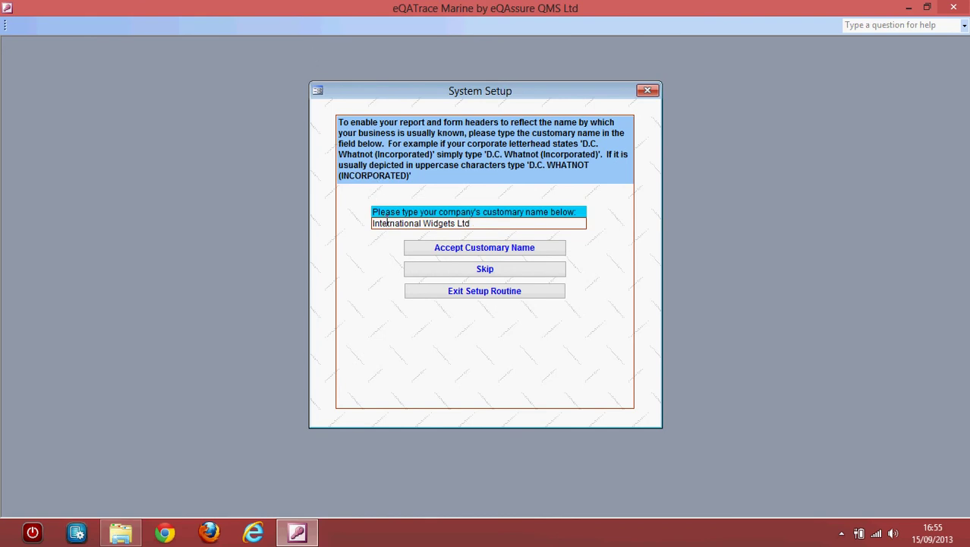
pyautogui.click(492, 249)
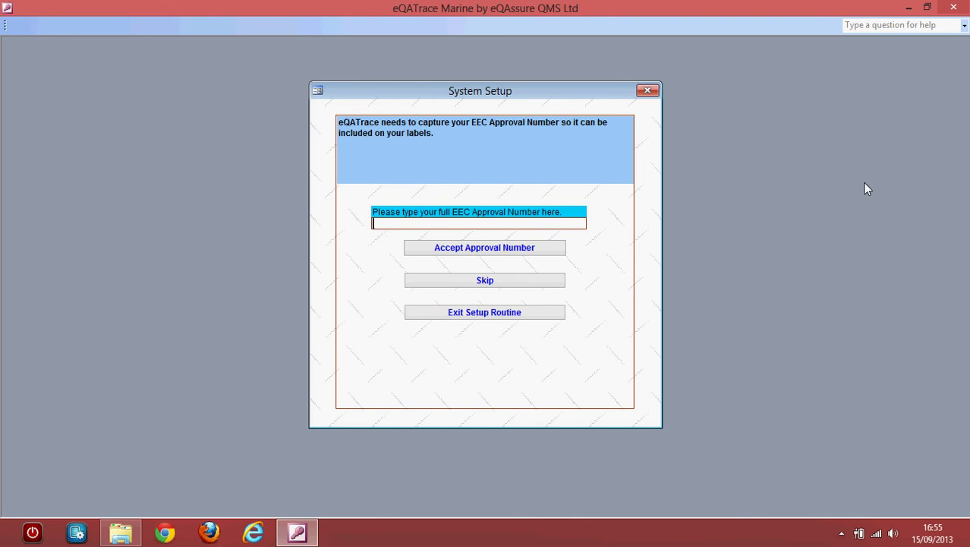
pyautogui.write('EC1234 345UK')
pyautogui.click(482, 247)
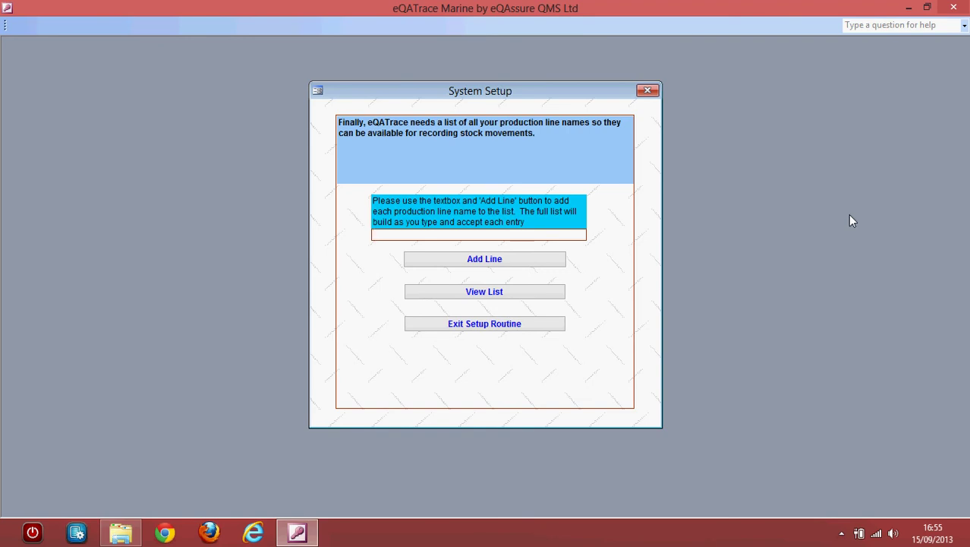
# - Add the production lines Fillet Line 1 and Fillet Line 2 to the line list
pyautogui.write('Fillet Line 1')
pyautogui.press('Tab')
pyautogui.press('Return')
pyautogui.write('Fillet Line 2')
pyautogui.press('Return')
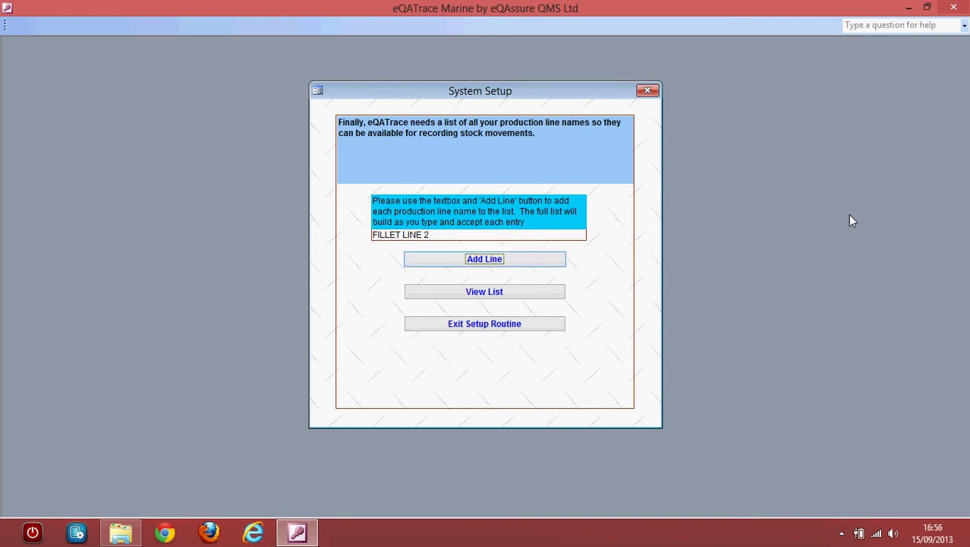
# - Add the production lines Grading Line 1 and Grading Line 2 to the line list
pyautogui.write('G')
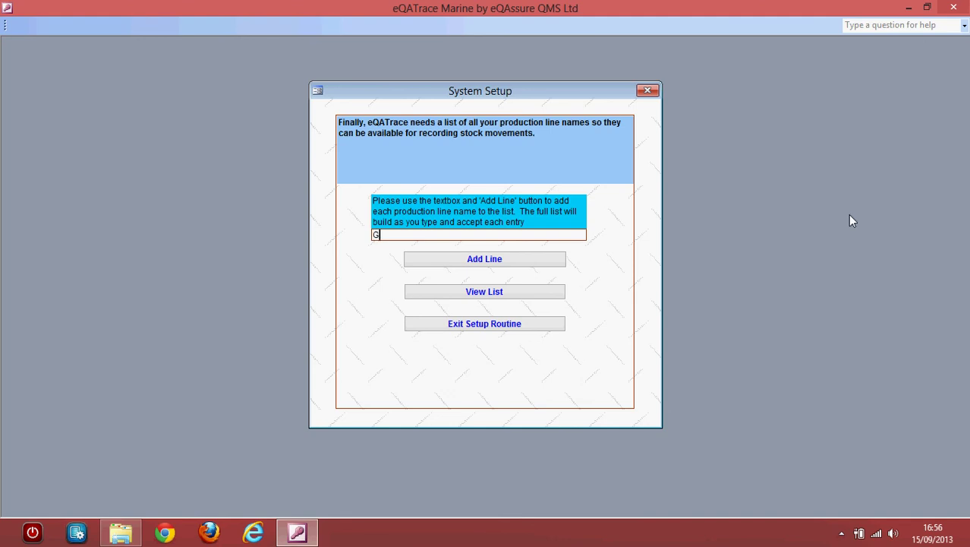
pyautogui.write('rading Line 1')
pyautogui.press('Return')
pyautogui.press('Return')
pyautogui.write('Grading line')
pyautogui.press('BackSpace')
pyautogui.press('BackSpace')
pyautogui.press('BackSpace')
pyautogui.press('BackSpace')
pyautogui.write('Line 2')
pyautogui.press('Return')
# - Review the full list of production line names, close it and exit the setup routine
pyautogui.click(506, 295)
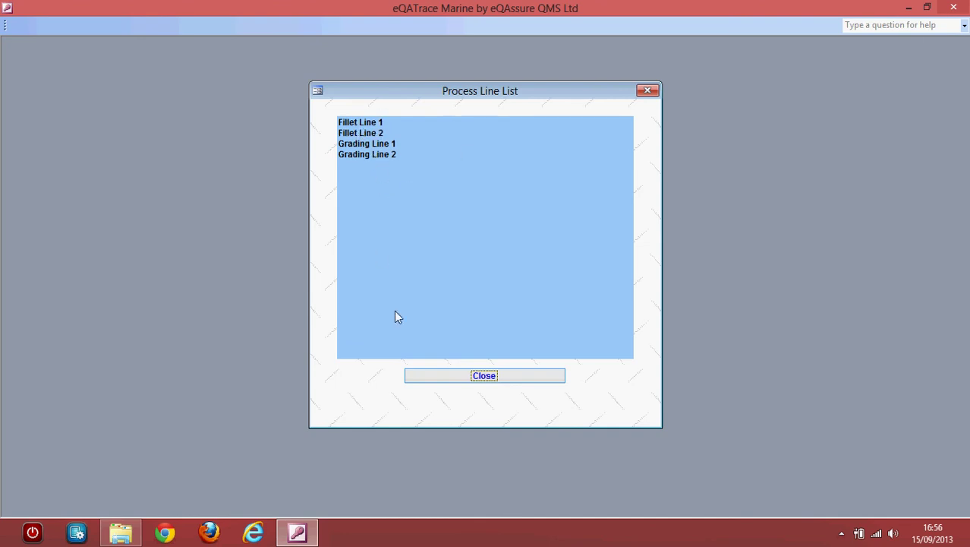
pyautogui.click(485, 376)
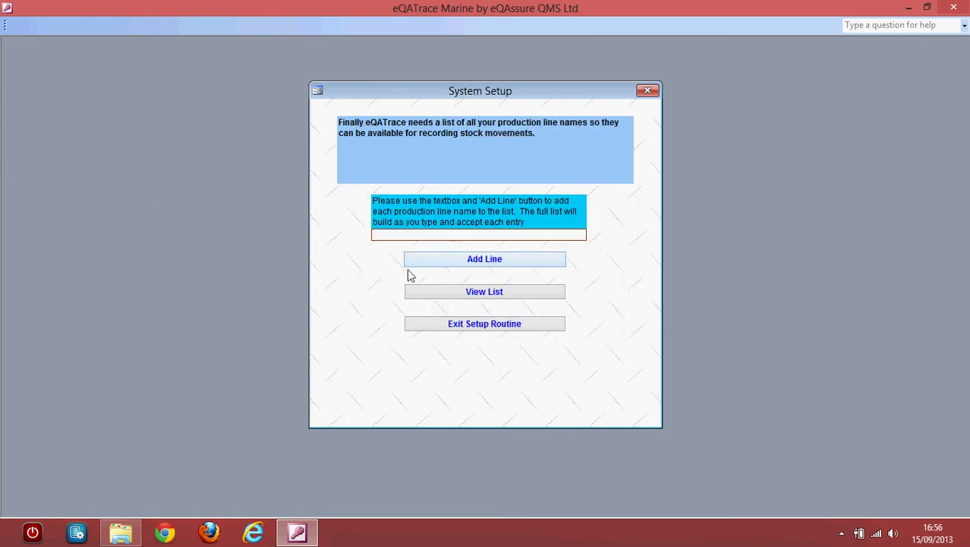
pyautogui.click(495, 329)
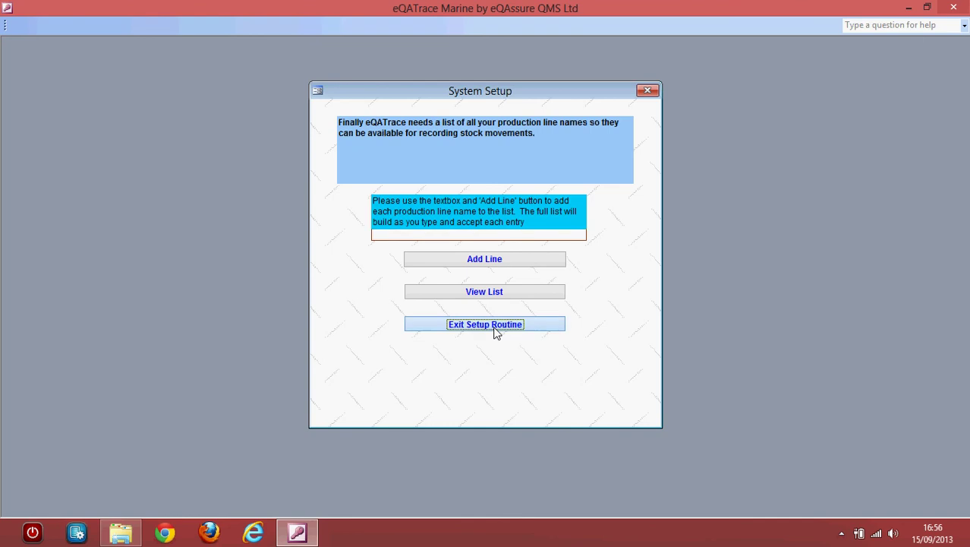